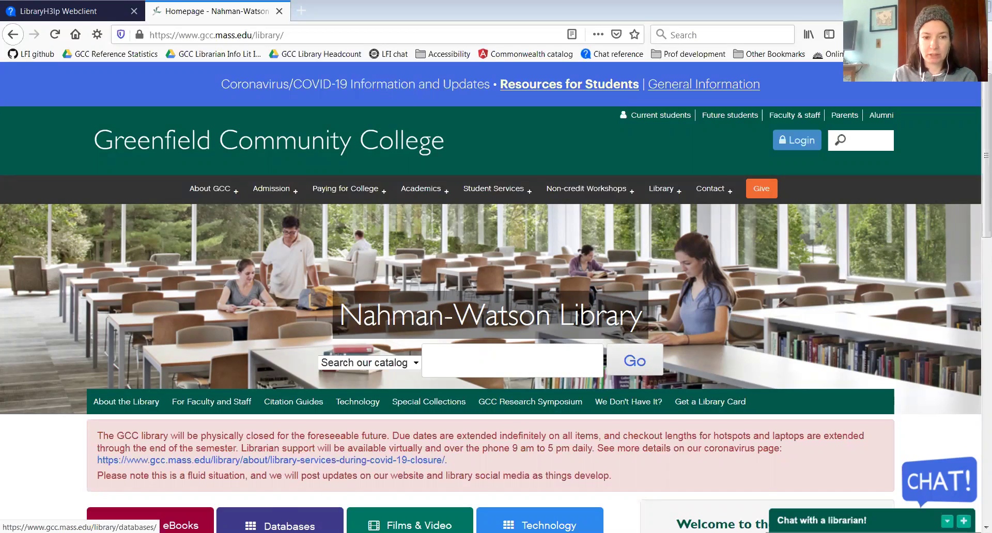
Step: Go from the Nahman-Watson Library homepage to the Databases page
{"action": "left_click", "coordinate": [281, 526]}
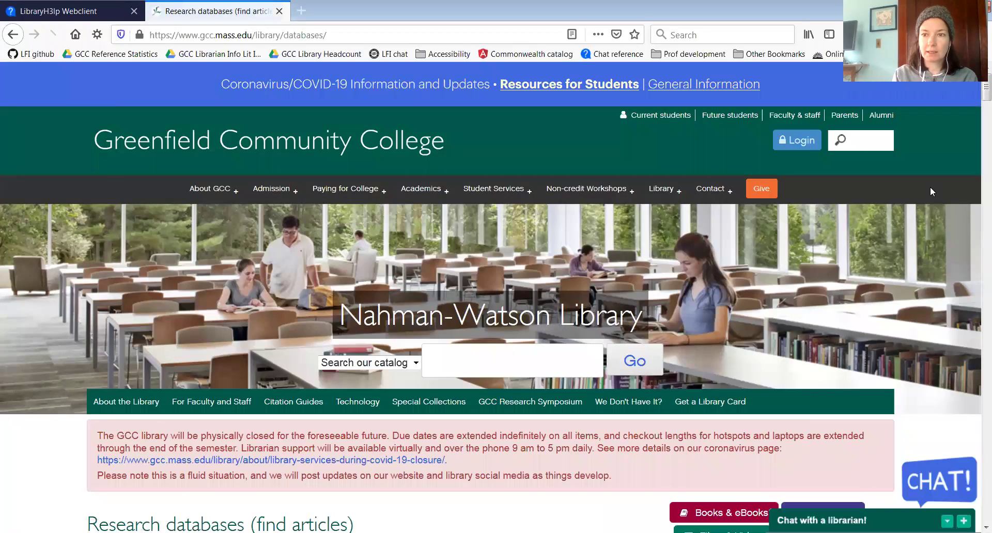
Step: Filter the research databases by 'newsbank' and open Newsbank in a new tab
{"action": "scroll", "coordinate": [930, 189], "scroll_direction": "down", "scroll_amount": 9}
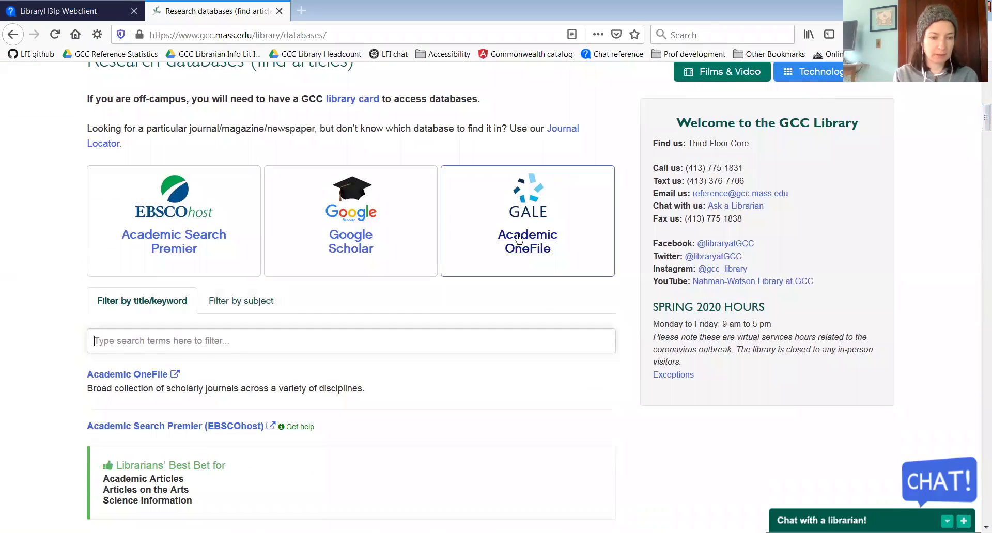
{"action": "type", "text": "news"}
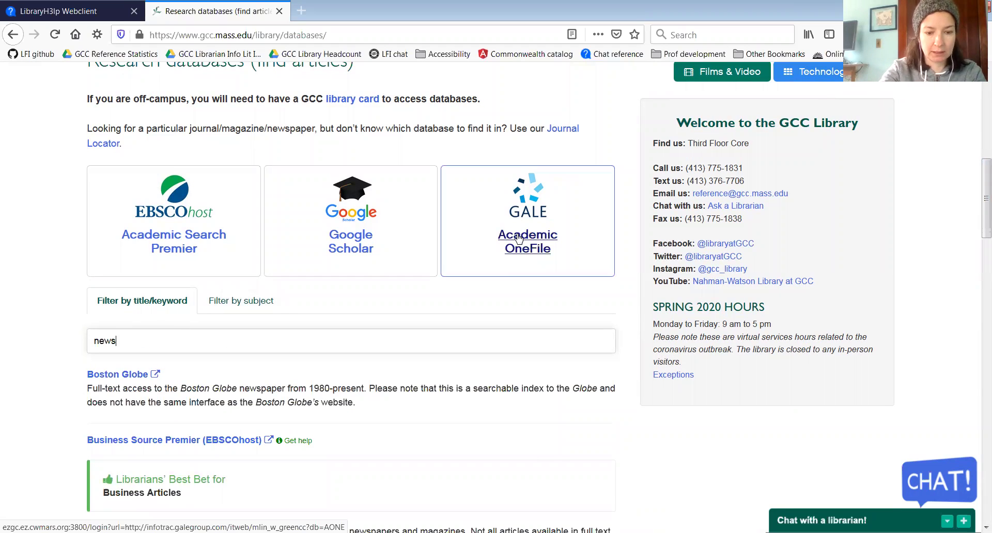
{"action": "type", "text": "bank"}
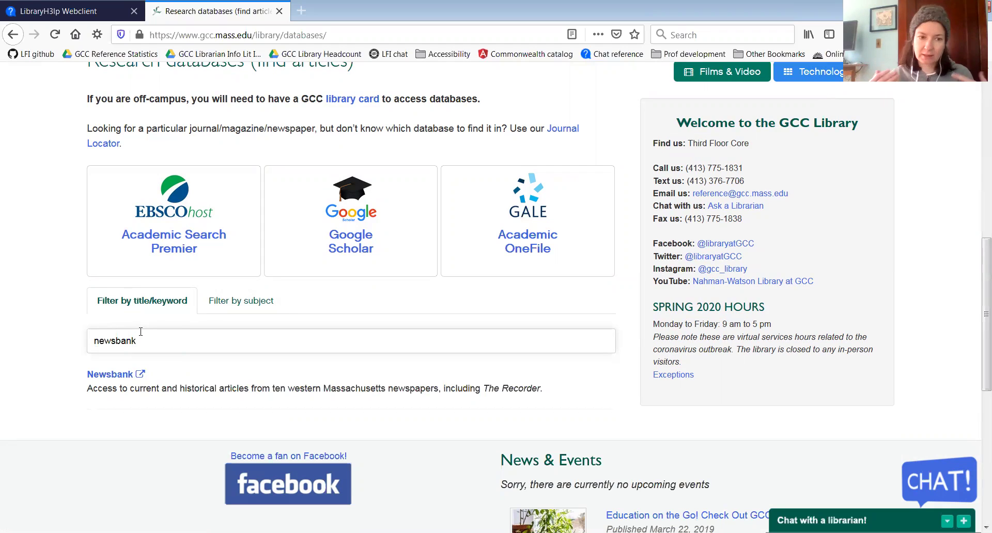
{"action": "left_click", "coordinate": [103, 374]}
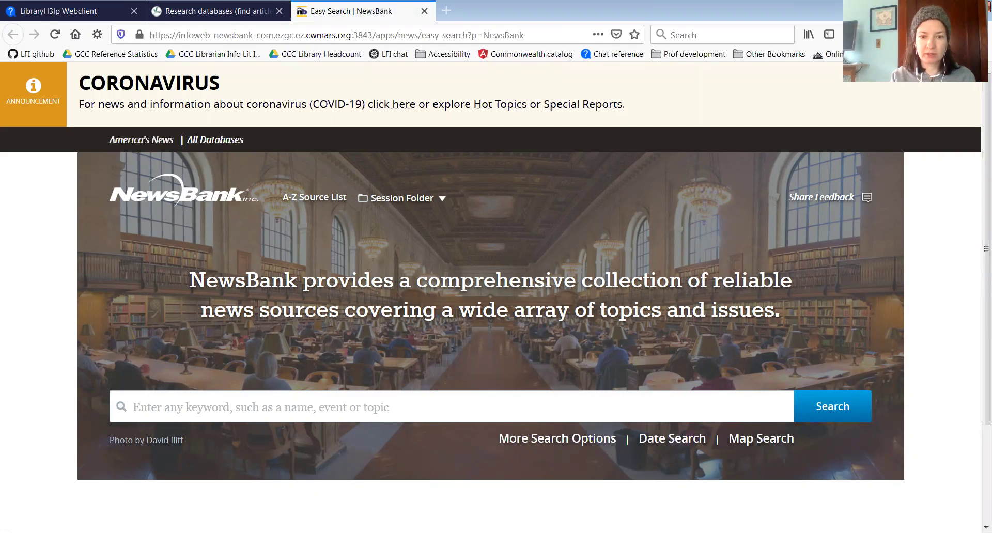
Step: In More Search Options, tick USA - Massachusetts as source location and list its 10 sources
{"action": "left_click", "coordinate": [531, 440]}
{"action": "scroll", "coordinate": [413, 418], "scroll_direction": "down", "scroll_amount": 1}
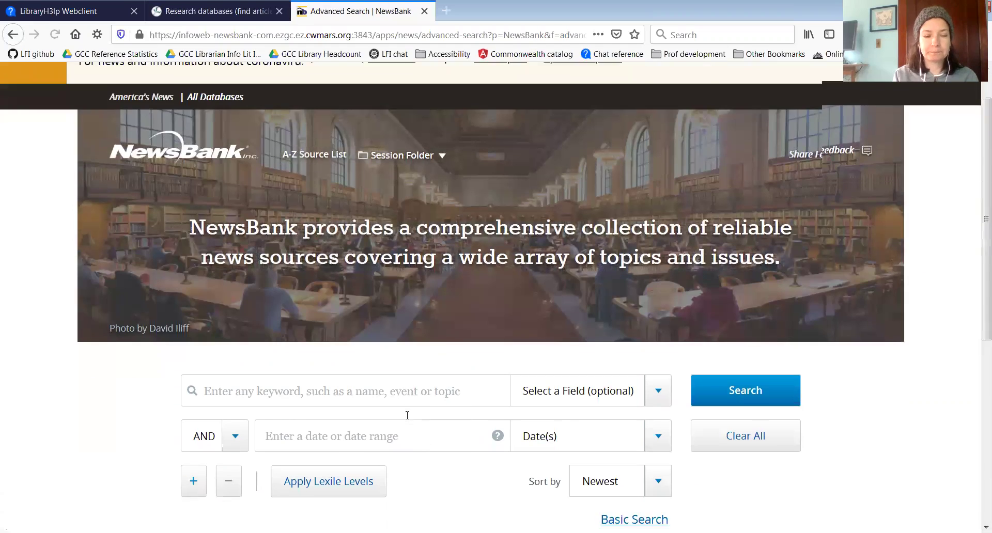
{"action": "scroll", "coordinate": [405, 413], "scroll_direction": "down", "scroll_amount": 5}
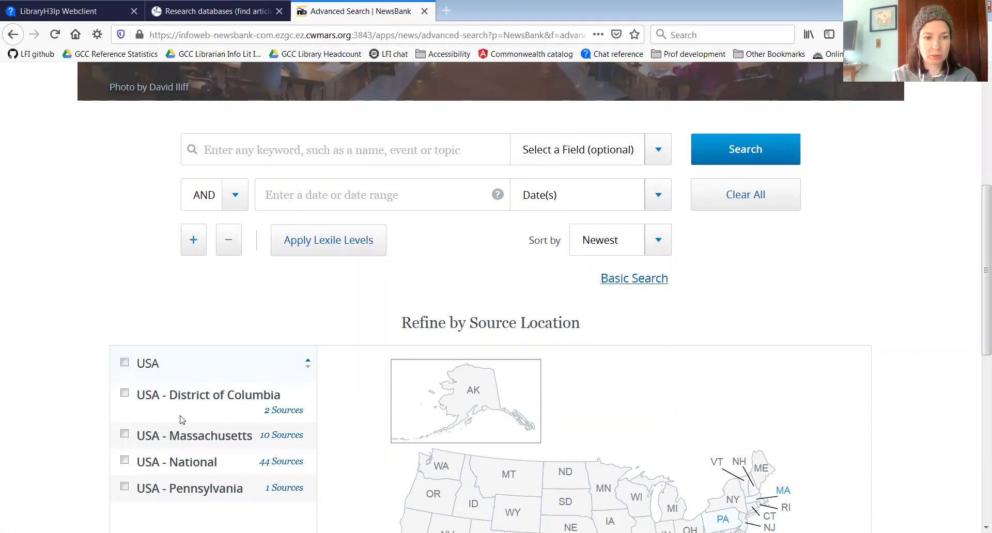
{"action": "left_click", "coordinate": [125, 436]}
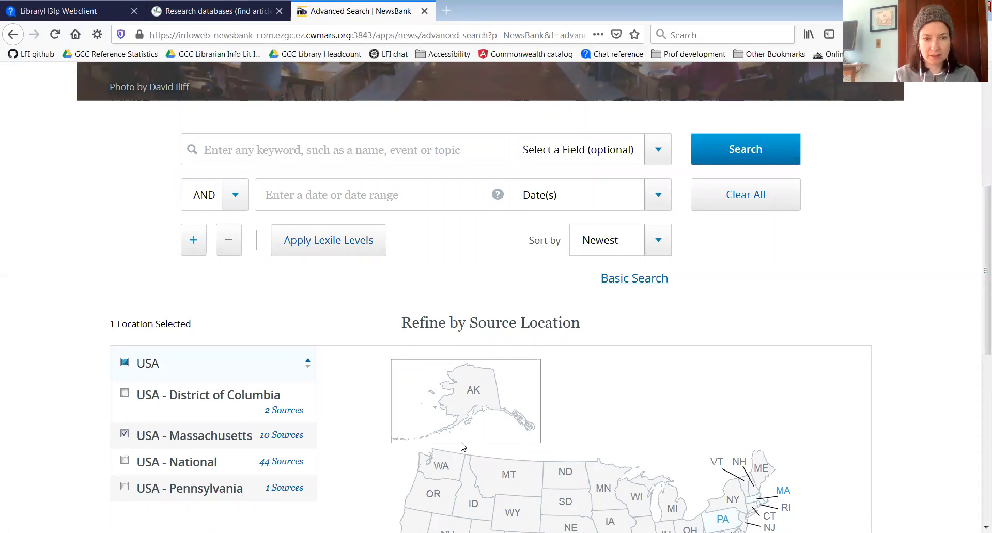
{"action": "left_click", "coordinate": [281, 437]}
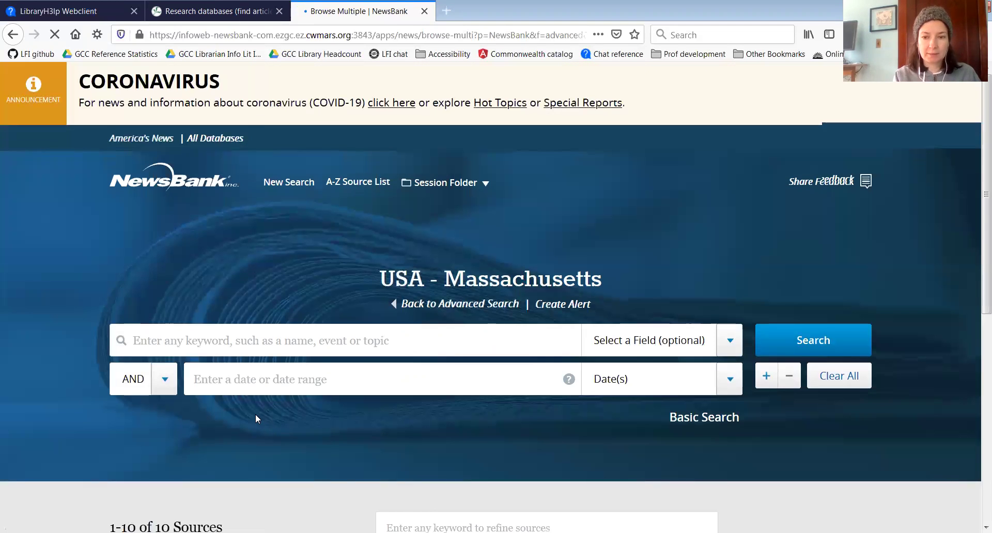
{"action": "scroll", "coordinate": [250, 411], "scroll_direction": "down", "scroll_amount": 5}
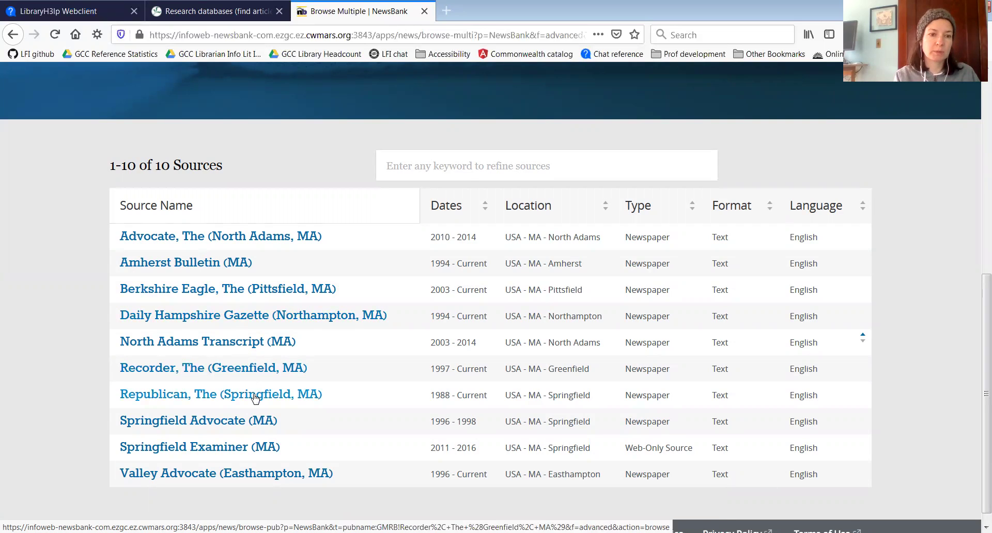
Step: Return to Advanced Search with USA - Massachusetts still selected, ready to enter a keyword
{"action": "left_click", "coordinate": [13, 35]}
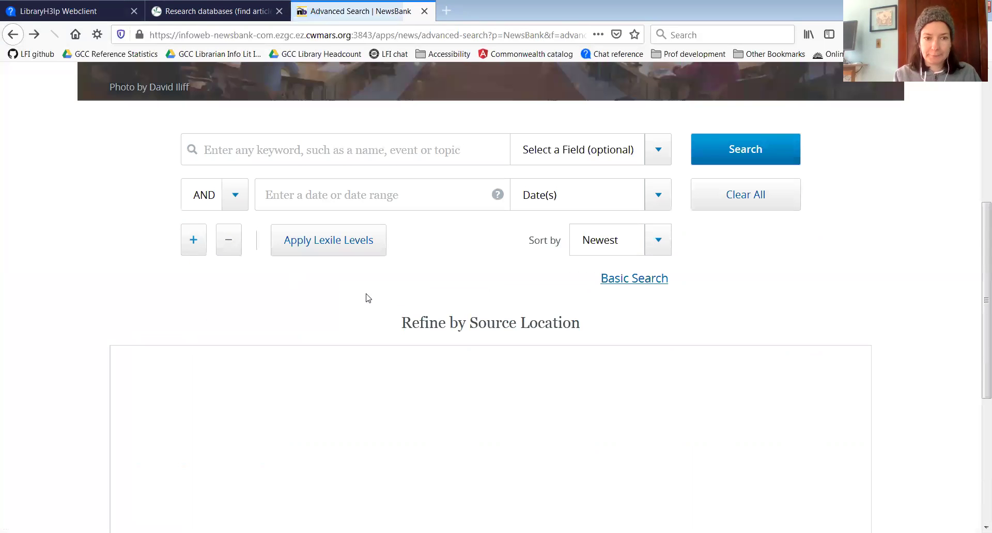
{"action": "left_click", "coordinate": [125, 434]}
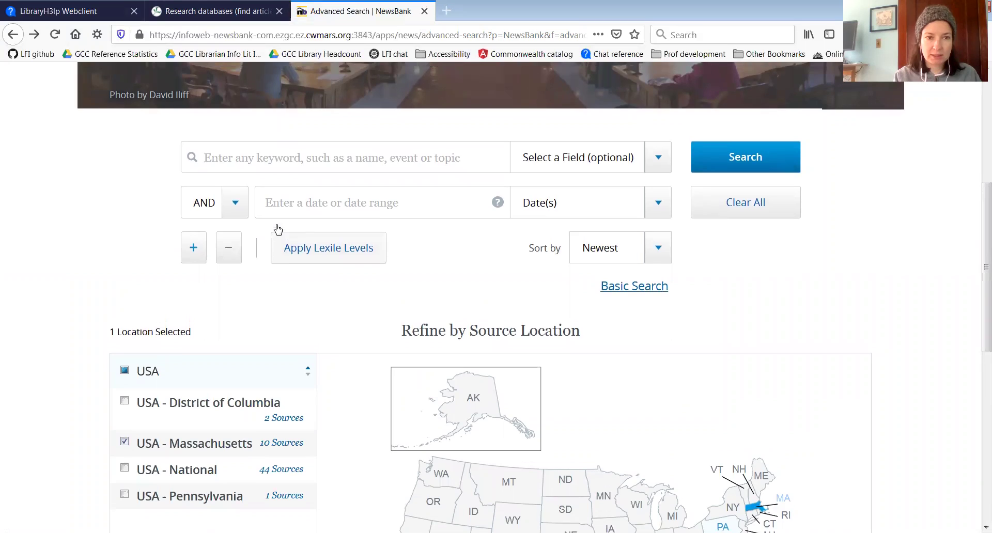
{"action": "left_click", "coordinate": [278, 178]}
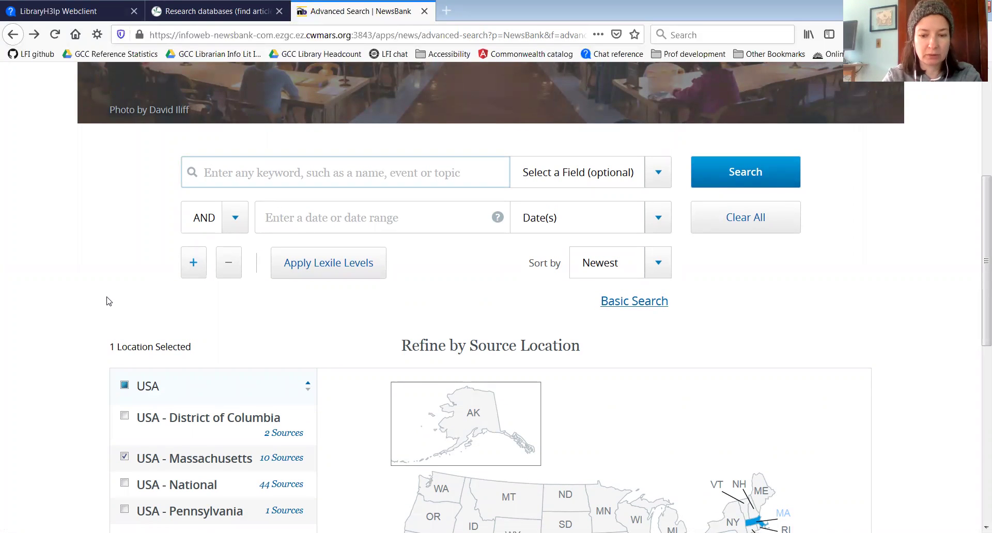
Step: Search for "wendell state forest" limited to 2018-2020, getting 111 results
{"action": "type", "text": "\""}
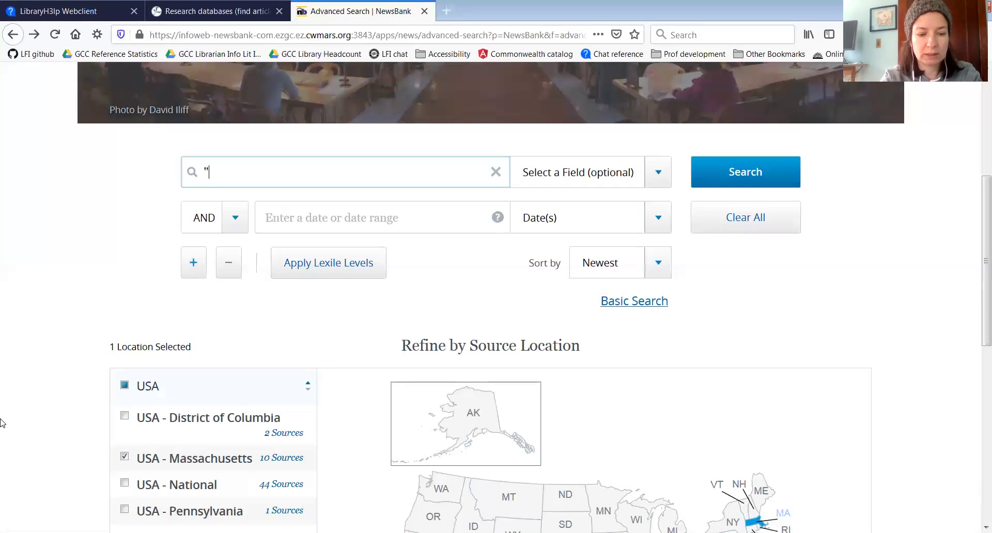
{"action": "type", "text": "wendell s"}
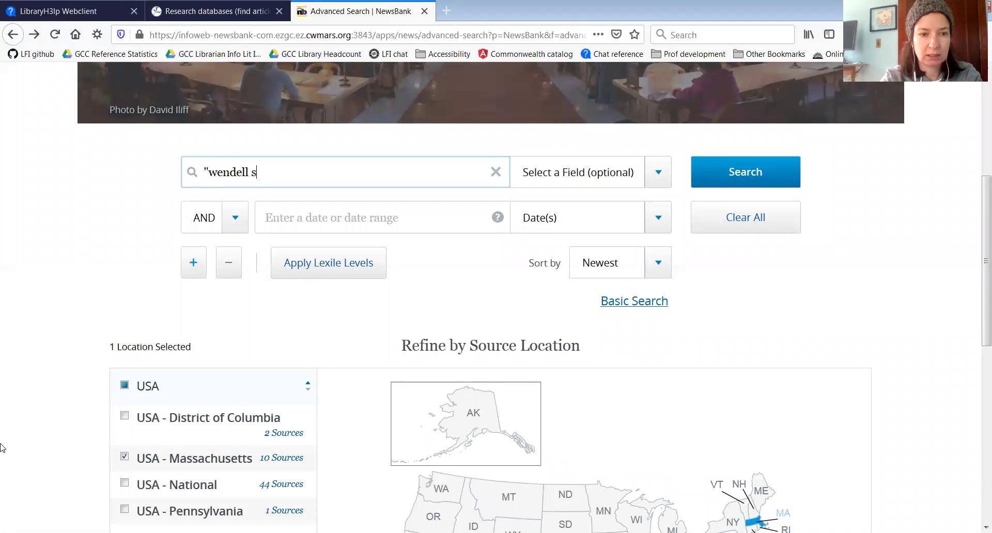
{"action": "type", "text": "tate fors"}
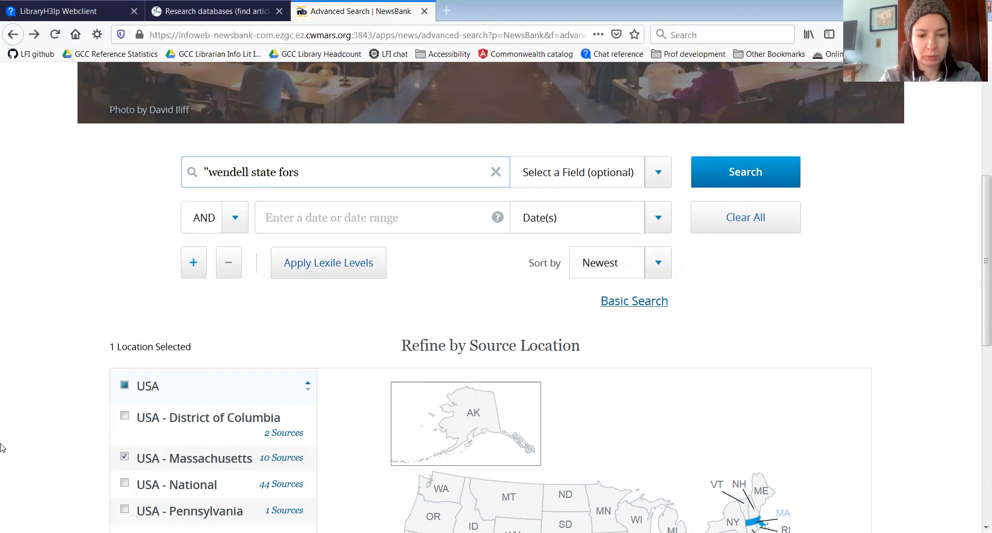
{"action": "type", "text": "e"}
{"action": "key", "text": "BackSpace"}
{"action": "key", "text": "BackSpace"}
{"action": "type", "text": "est"}
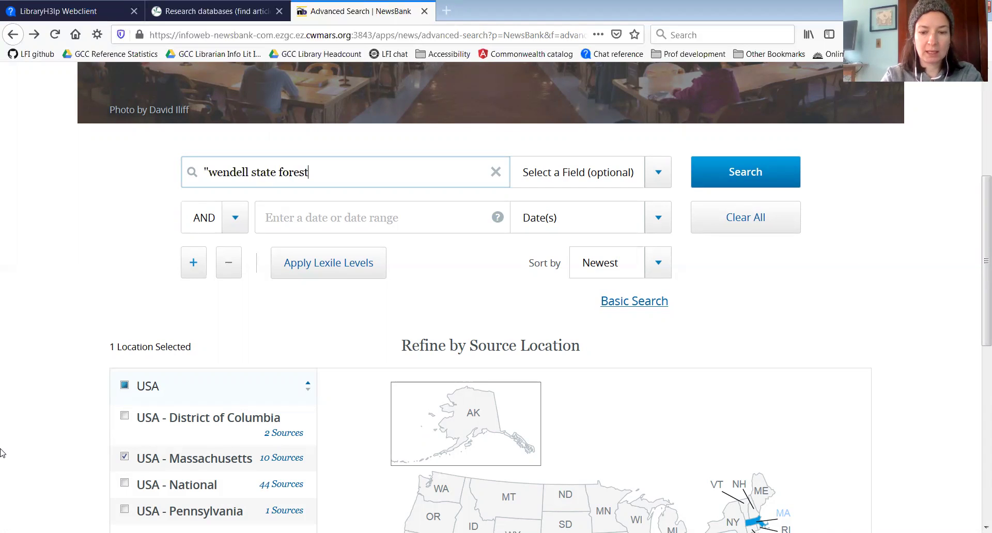
{"action": "type", "text": "\""}
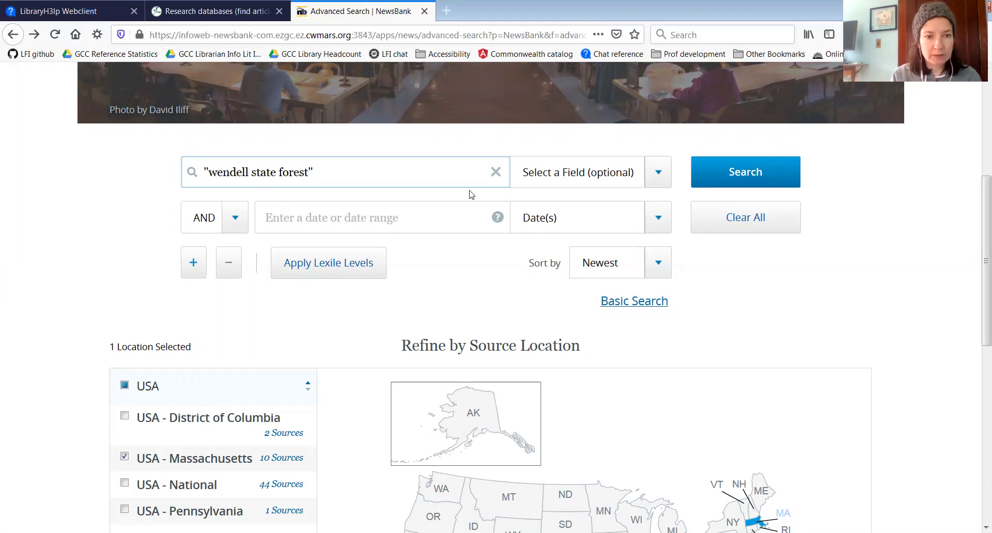
{"action": "left_click", "coordinate": [367, 212]}
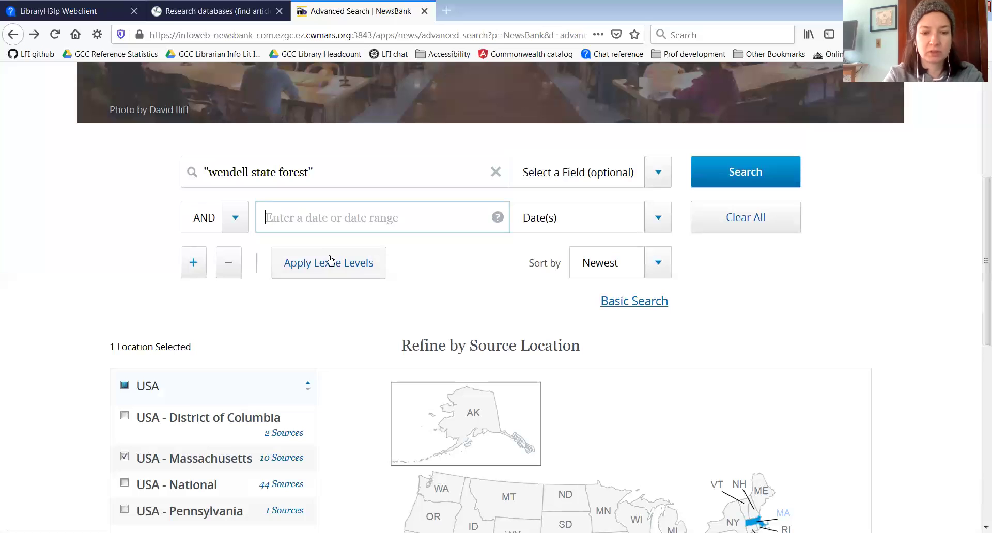
{"action": "type", "text": "2018-2020"}
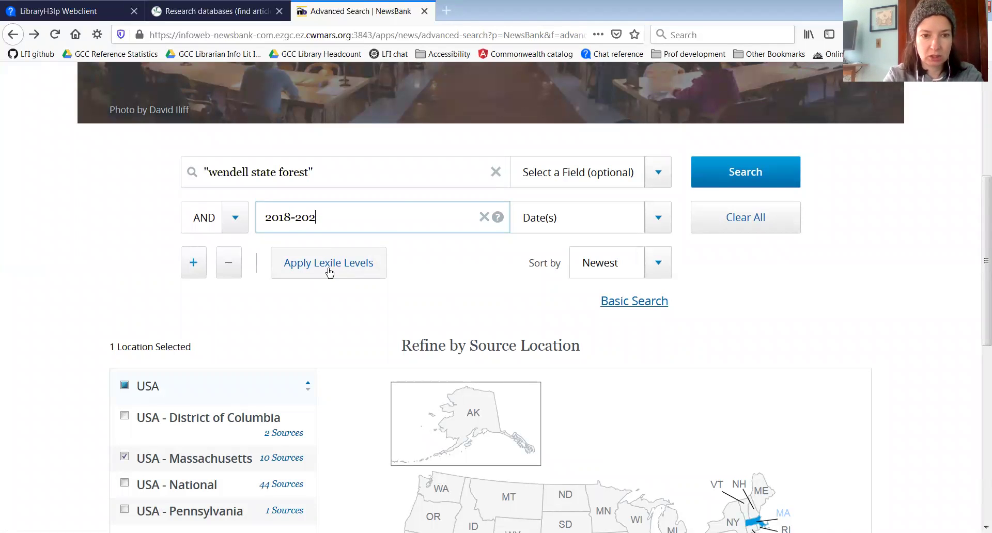
{"action": "left_click", "coordinate": [765, 166]}
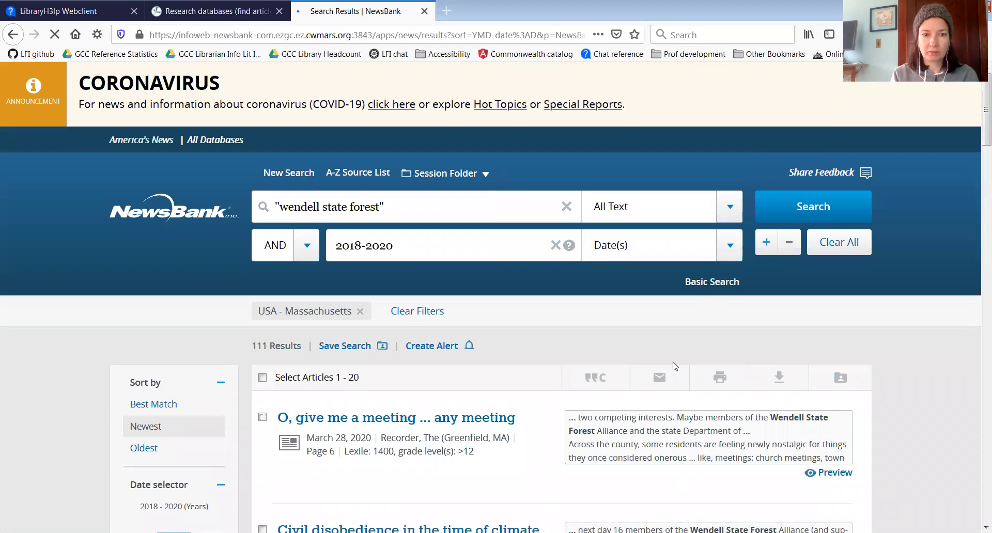
Step: Open the Recorder article 'Civil disobedience in the time of climate crisis' (March 11, 2020) from the results
{"action": "scroll", "coordinate": [670, 303], "scroll_direction": "down", "scroll_amount": 3}
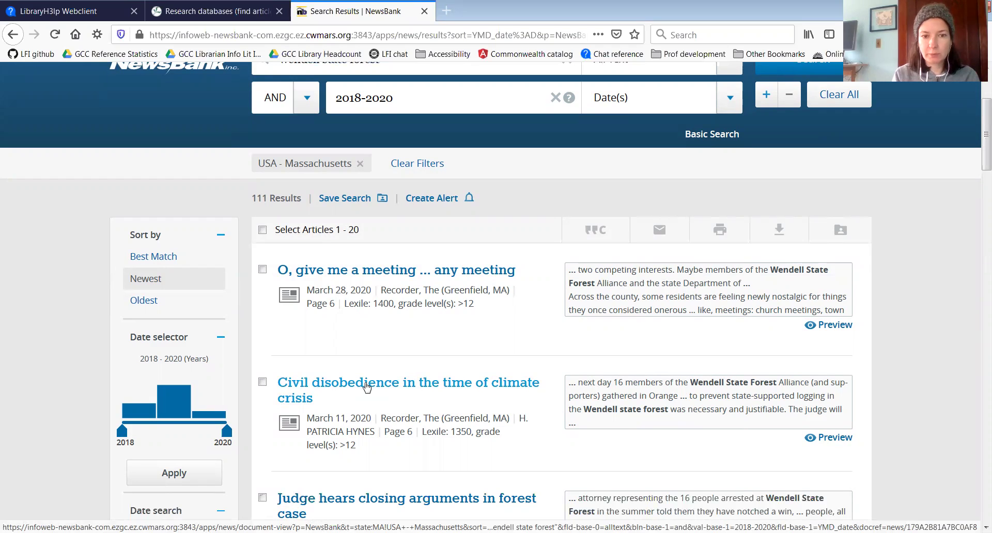
{"action": "left_click", "coordinate": [366, 386]}
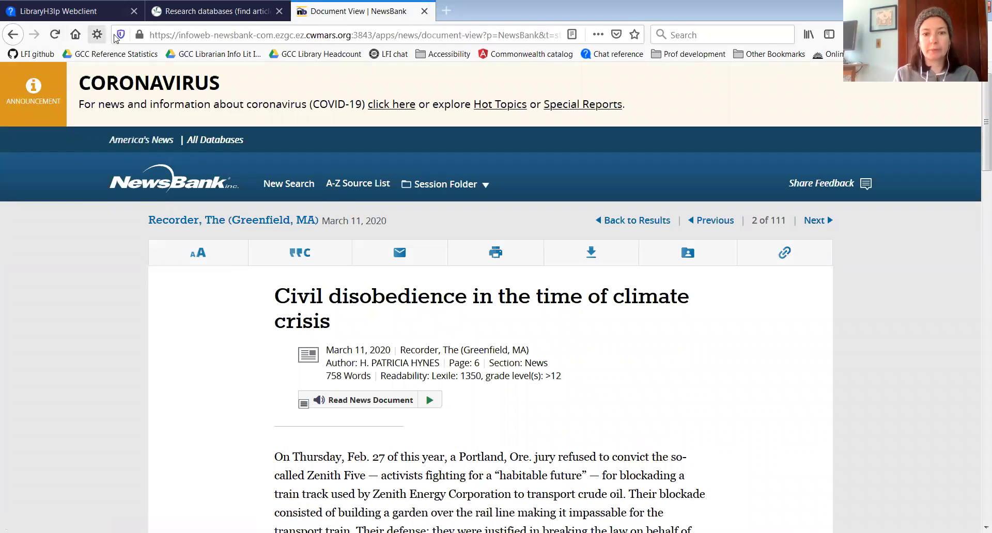
{"action": "scroll", "coordinate": [852, 328], "scroll_direction": "down", "scroll_amount": 3}
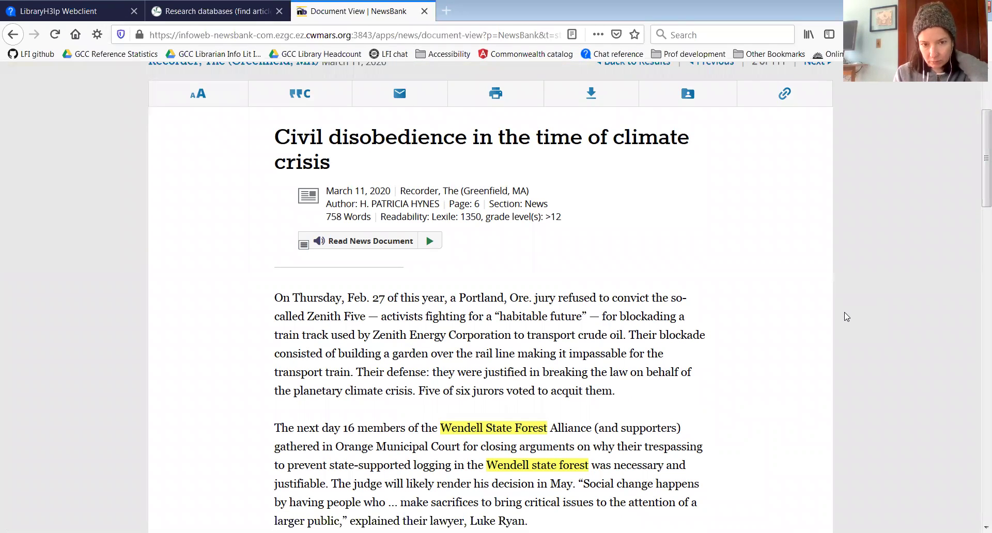
{"action": "scroll", "coordinate": [846, 313], "scroll_direction": "up", "scroll_amount": 3}
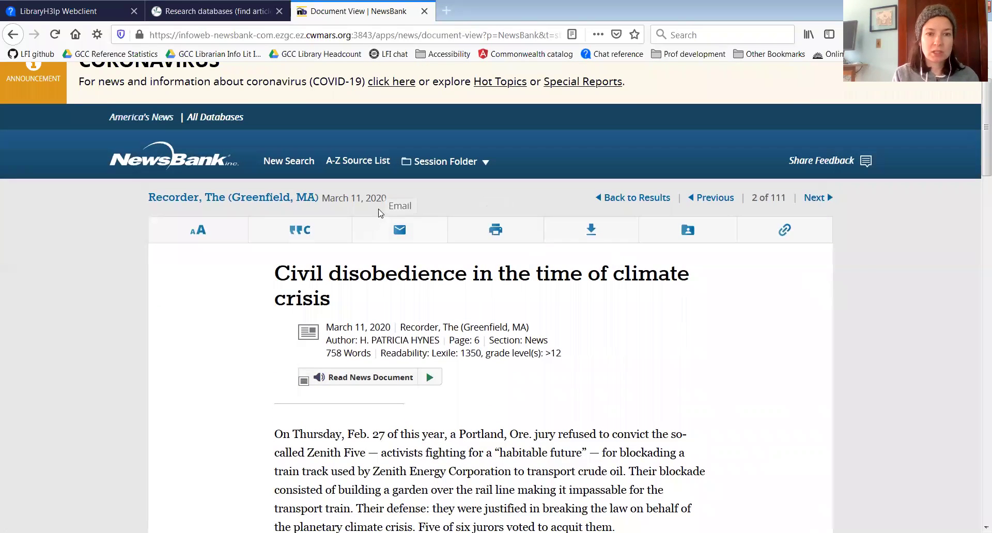
Step: Dismiss the email form and display the article's citation in MLA format
{"action": "left_click", "coordinate": [407, 233]}
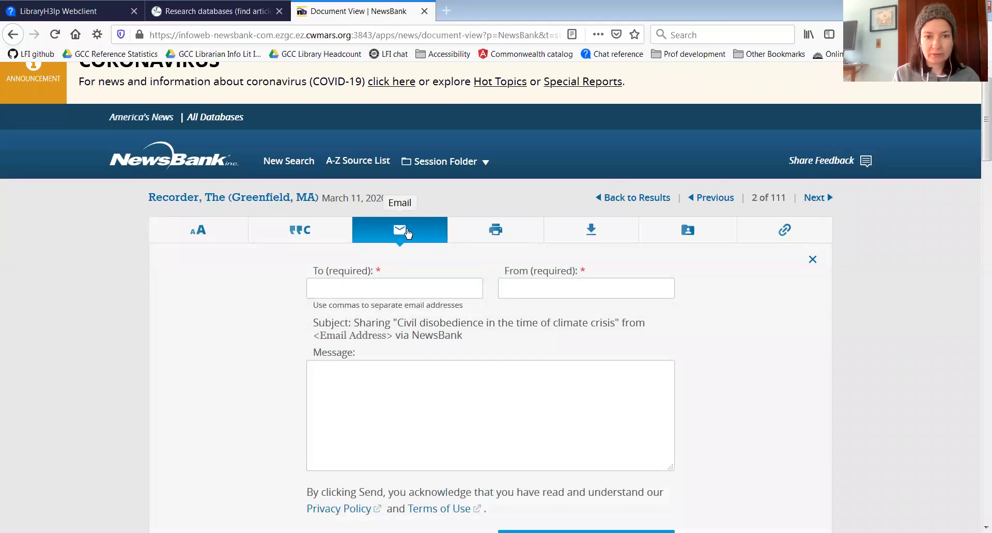
{"action": "left_click", "coordinate": [408, 233]}
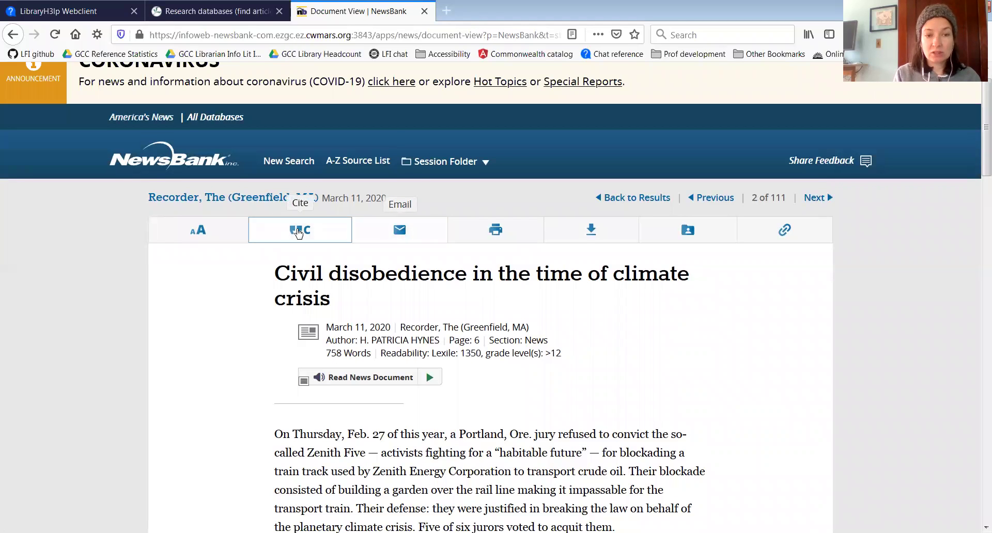
{"action": "left_click", "coordinate": [298, 232]}
{"action": "scroll", "coordinate": [816, 425], "scroll_direction": "down", "scroll_amount": 3}
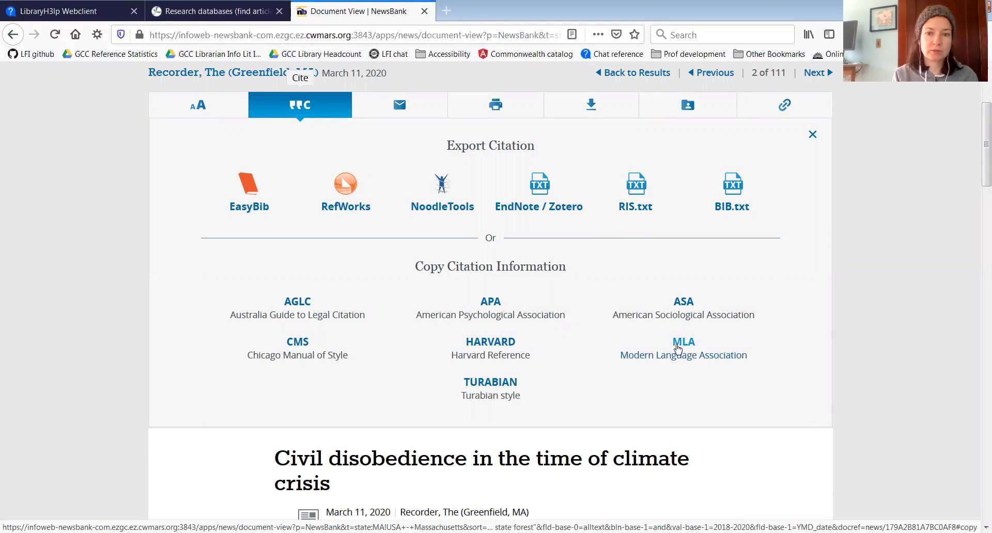
{"action": "left_click", "coordinate": [677, 348]}
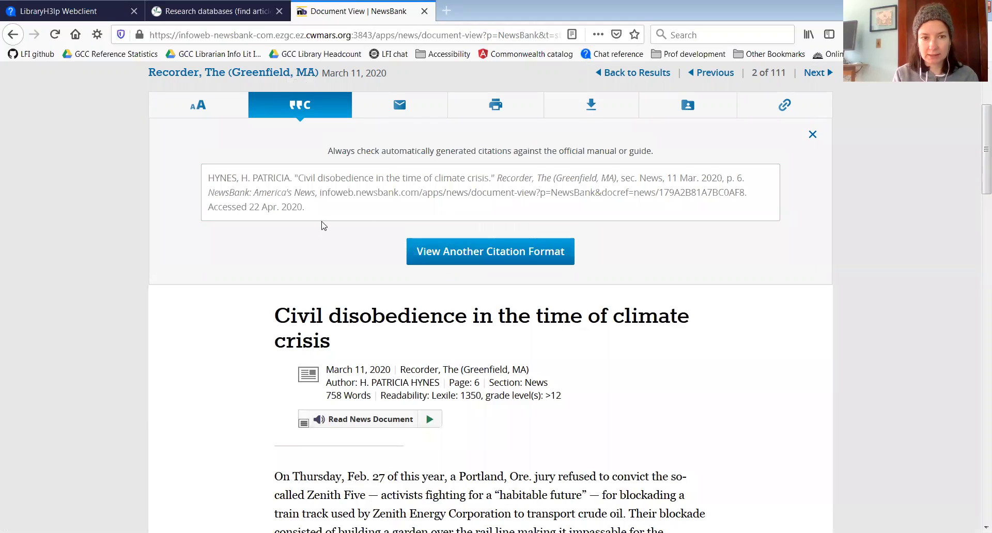
{"action": "left_click_drag", "start_coordinate": [318, 216], "coordinate": [254, 178]}
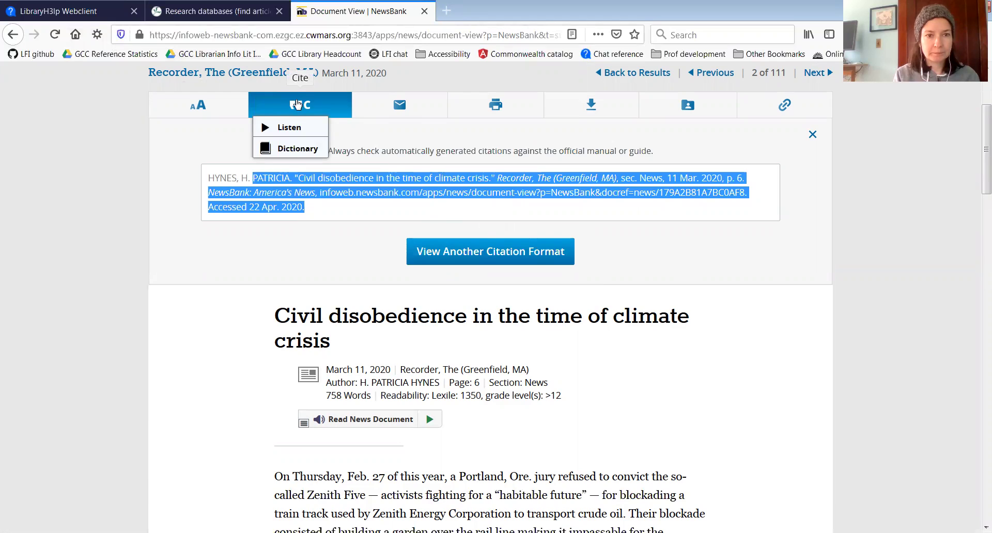
{"action": "left_click", "coordinate": [305, 111]}
Step: Switch the article's citation to APA format
{"action": "left_click", "coordinate": [308, 107]}
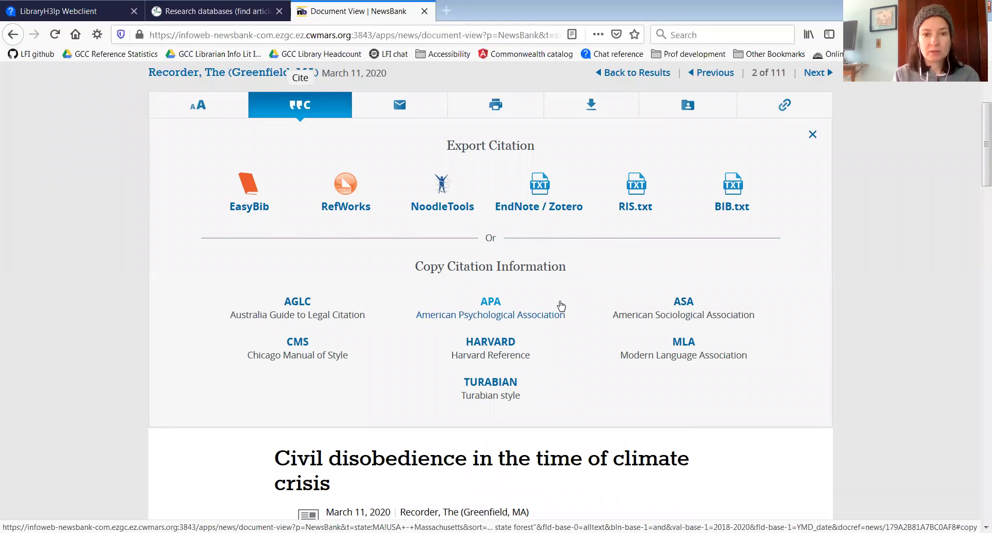
{"action": "left_click", "coordinate": [488, 305]}
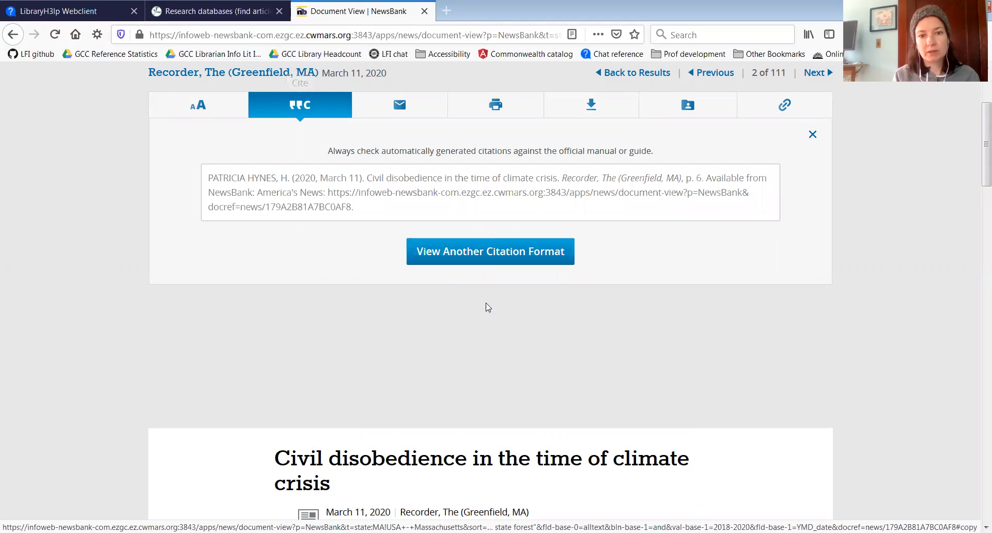
{"action": "left_click", "coordinate": [10, 36]}
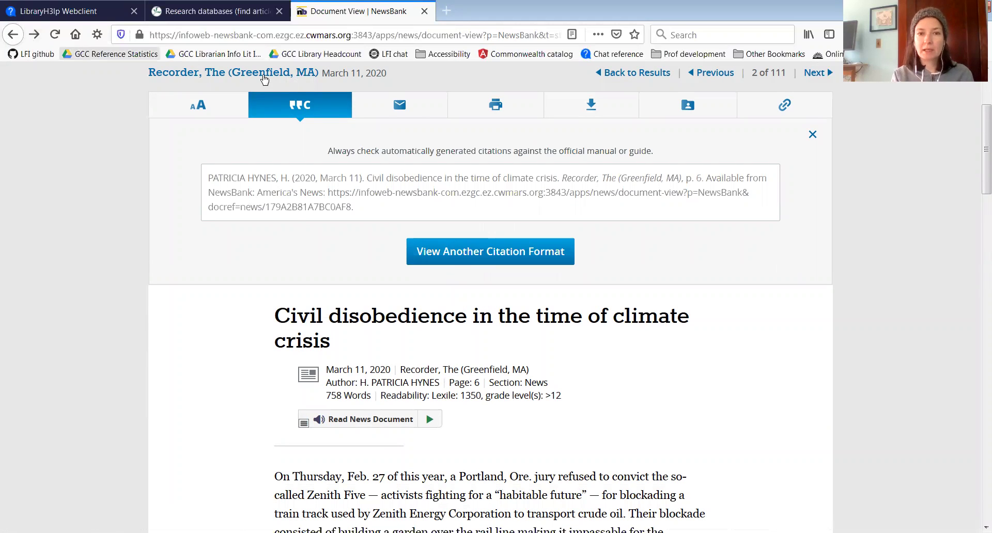